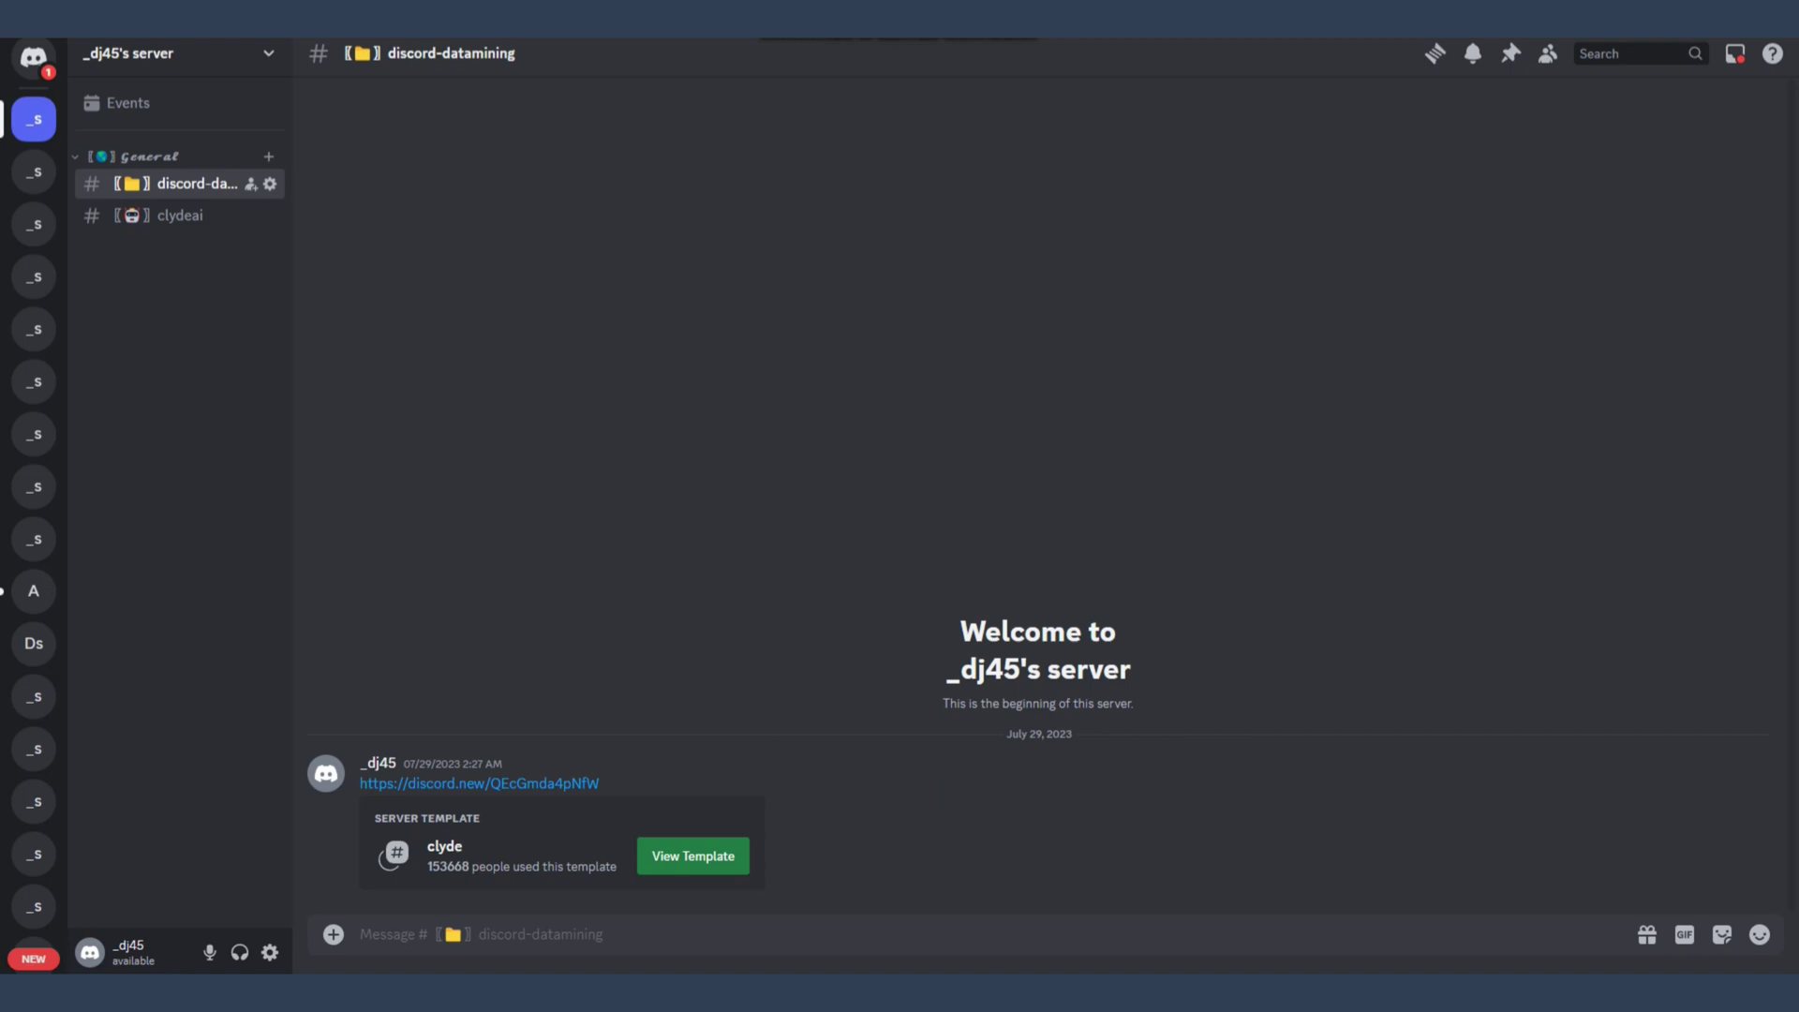
Step: Find Sound Recorder through Windows search for 'voic' and launch it
{"action": "key", "text": "super"}
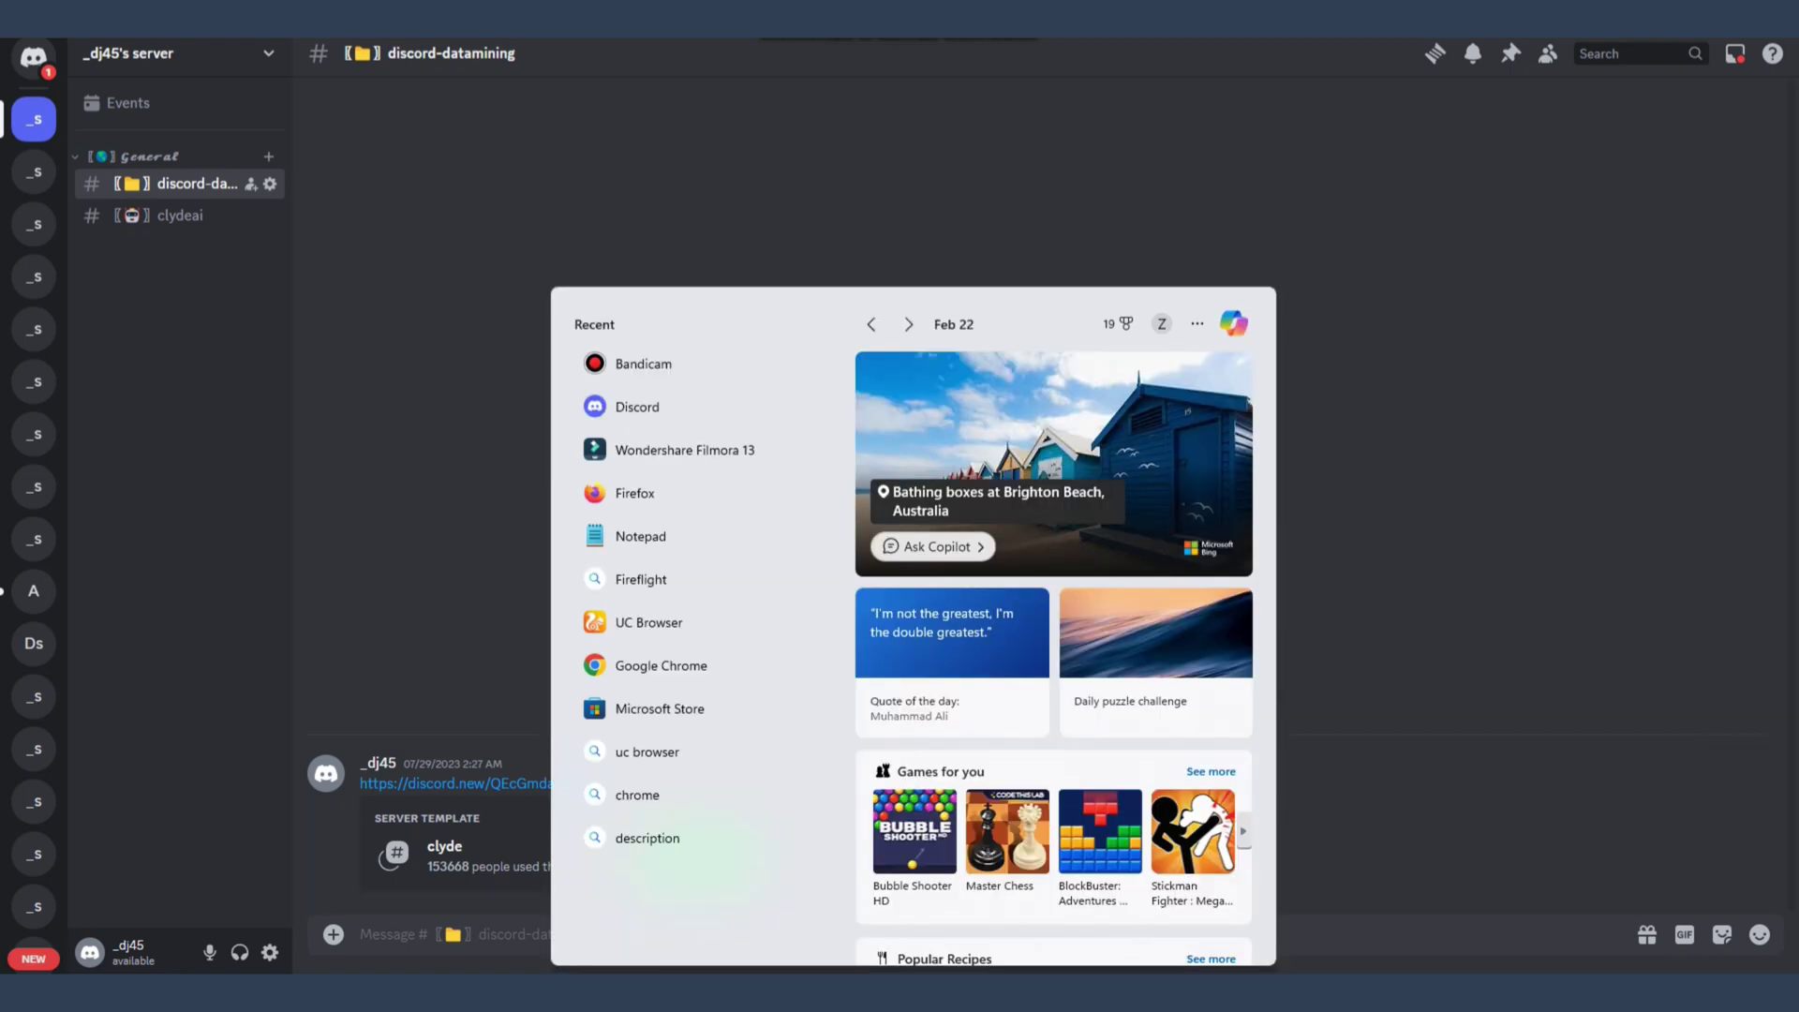
{"action": "type", "text": "voic"}
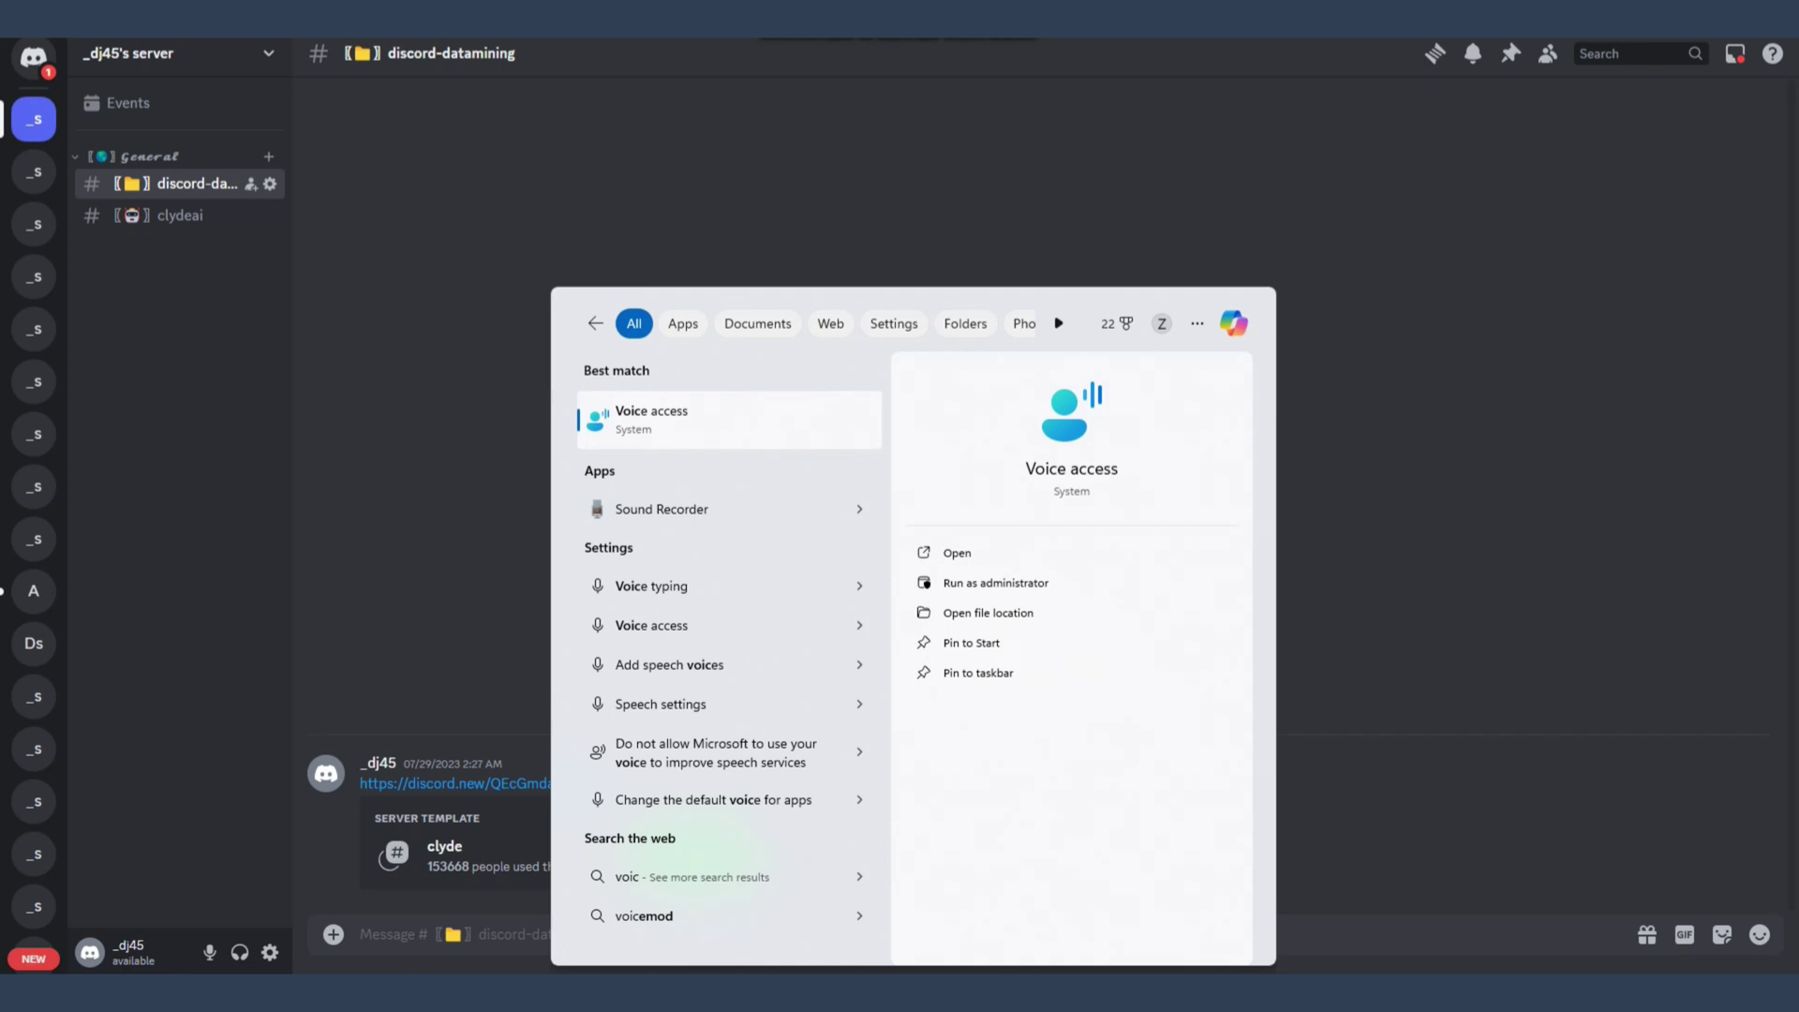
{"action": "key", "text": "Down"}
{"action": "key", "text": "Down"}
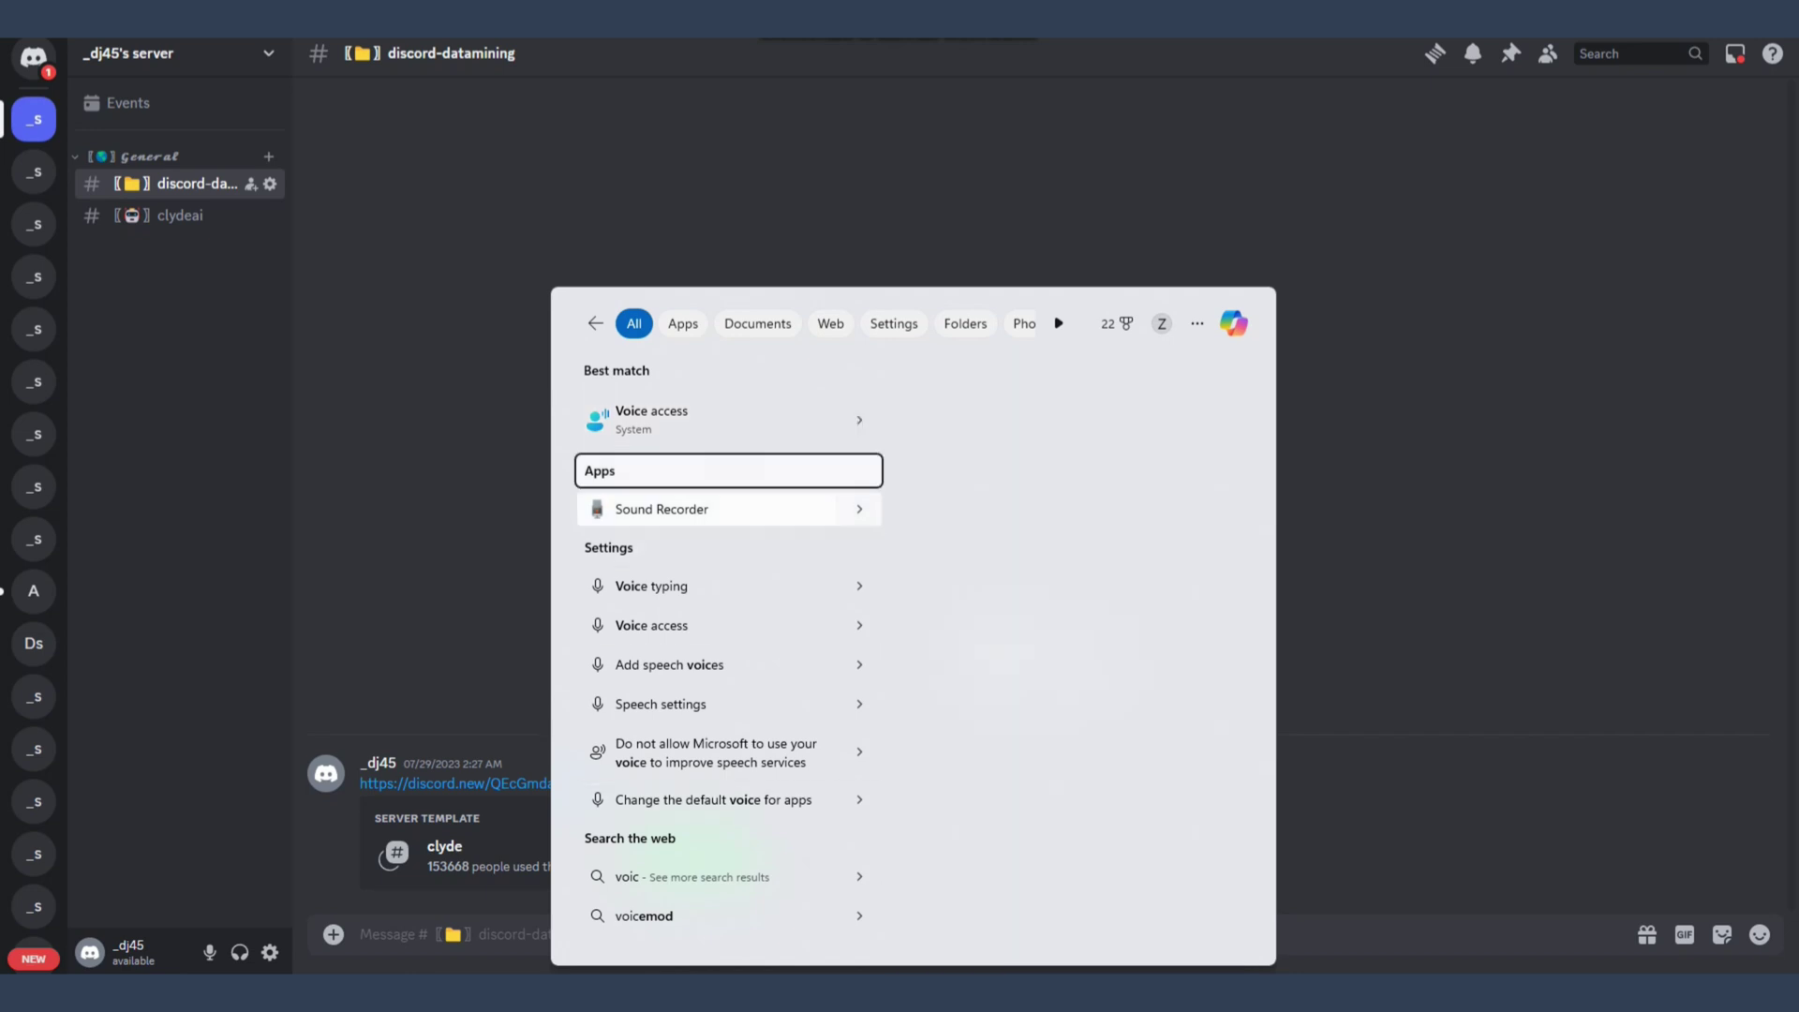
{"action": "key", "text": "Return"}
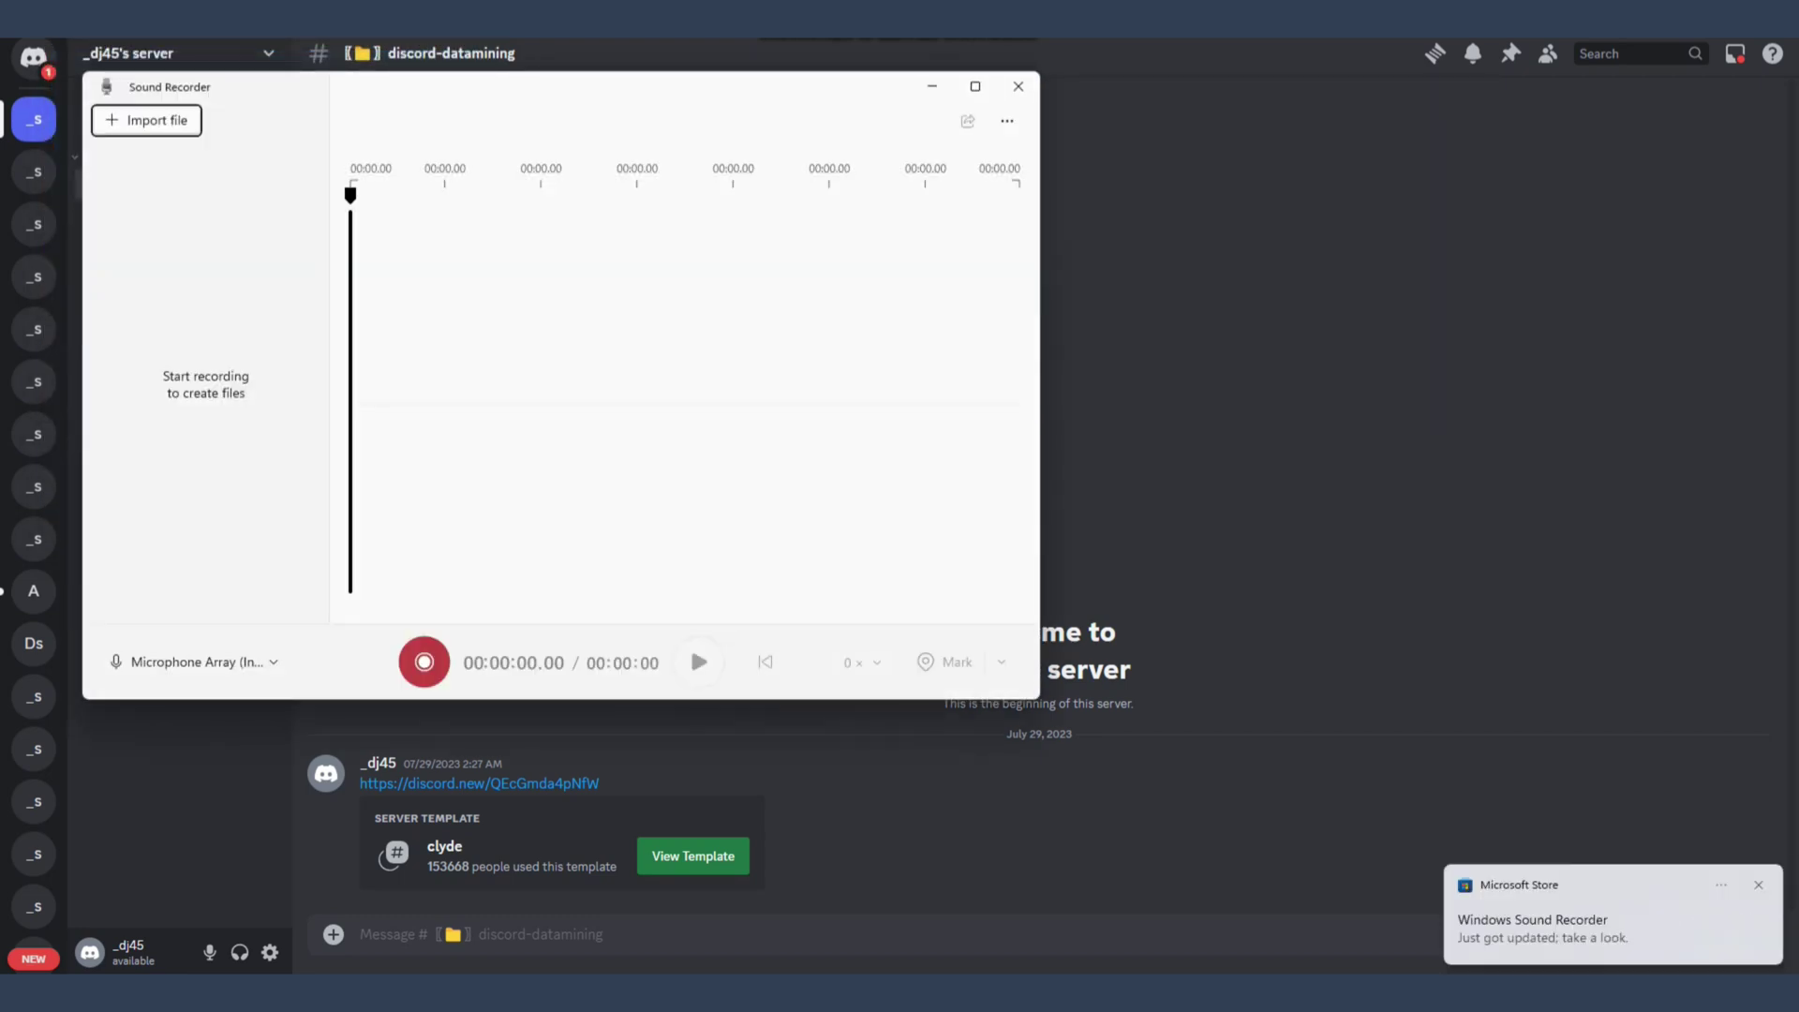
Step: Close Sound Recorder and open the message box's + menu showing Upload a File
{"action": "left_click", "coordinate": [1018, 86]}
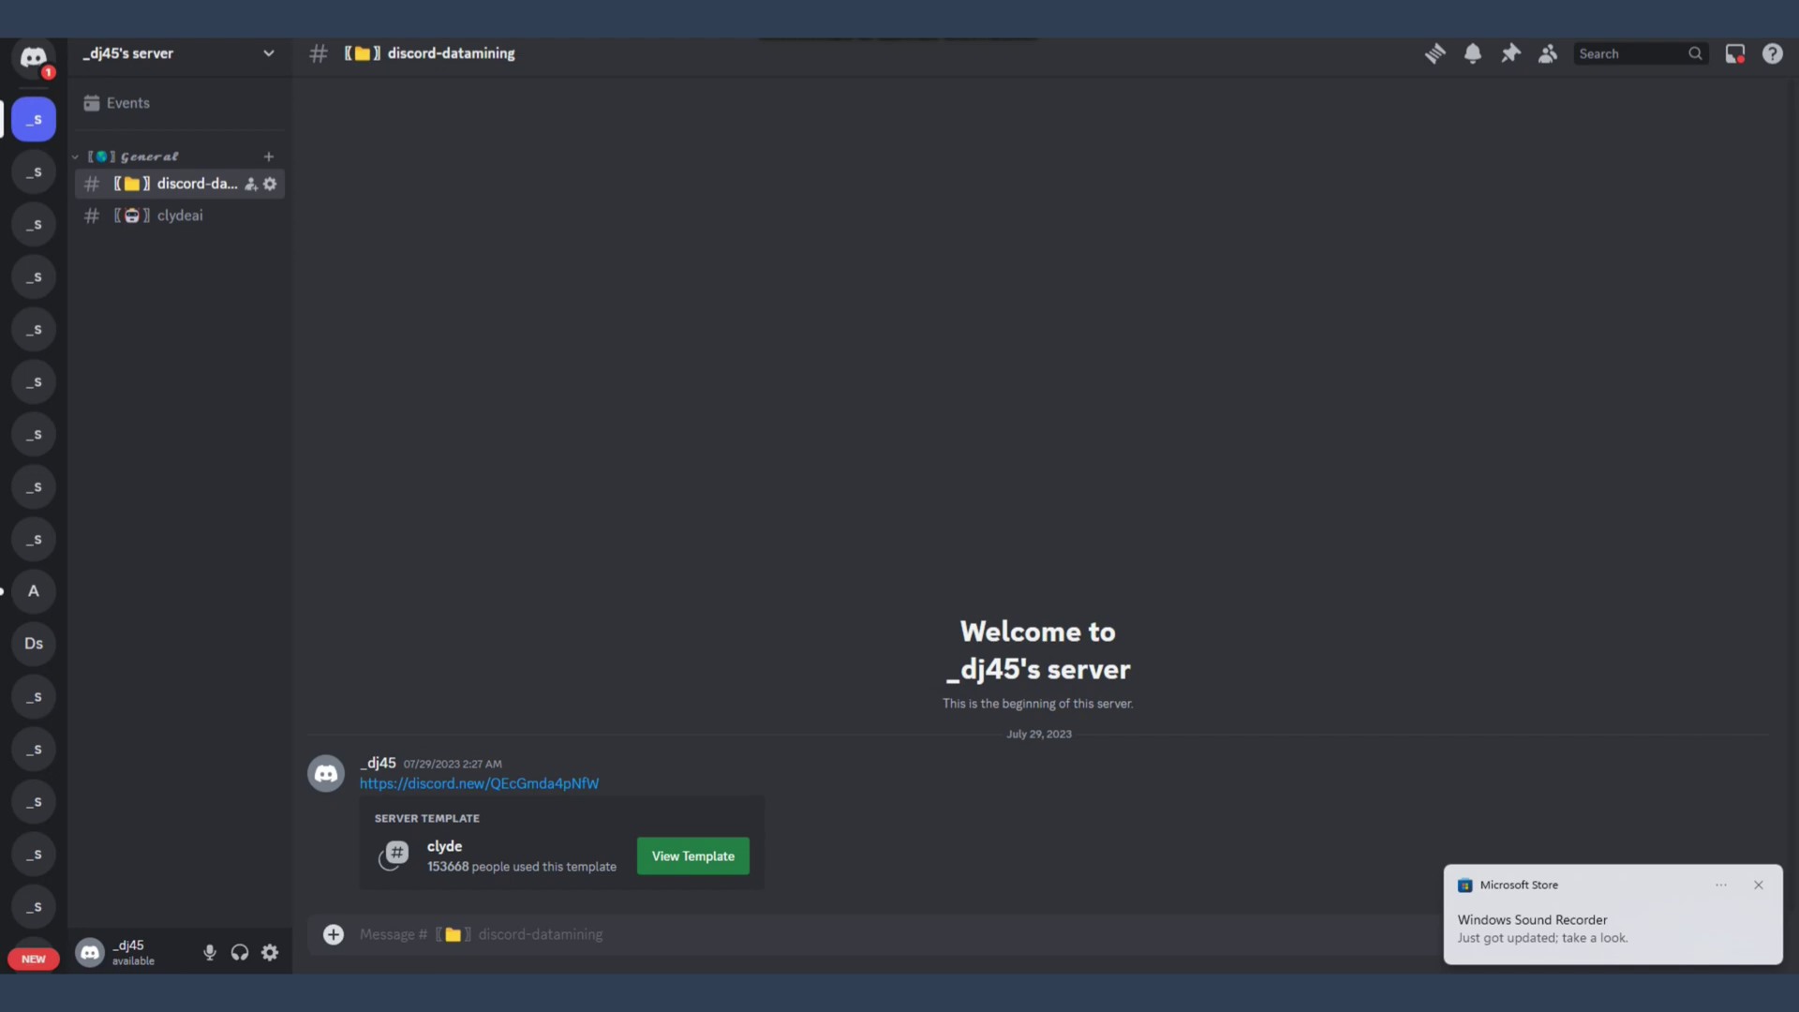
{"action": "left_click", "coordinate": [334, 933]}
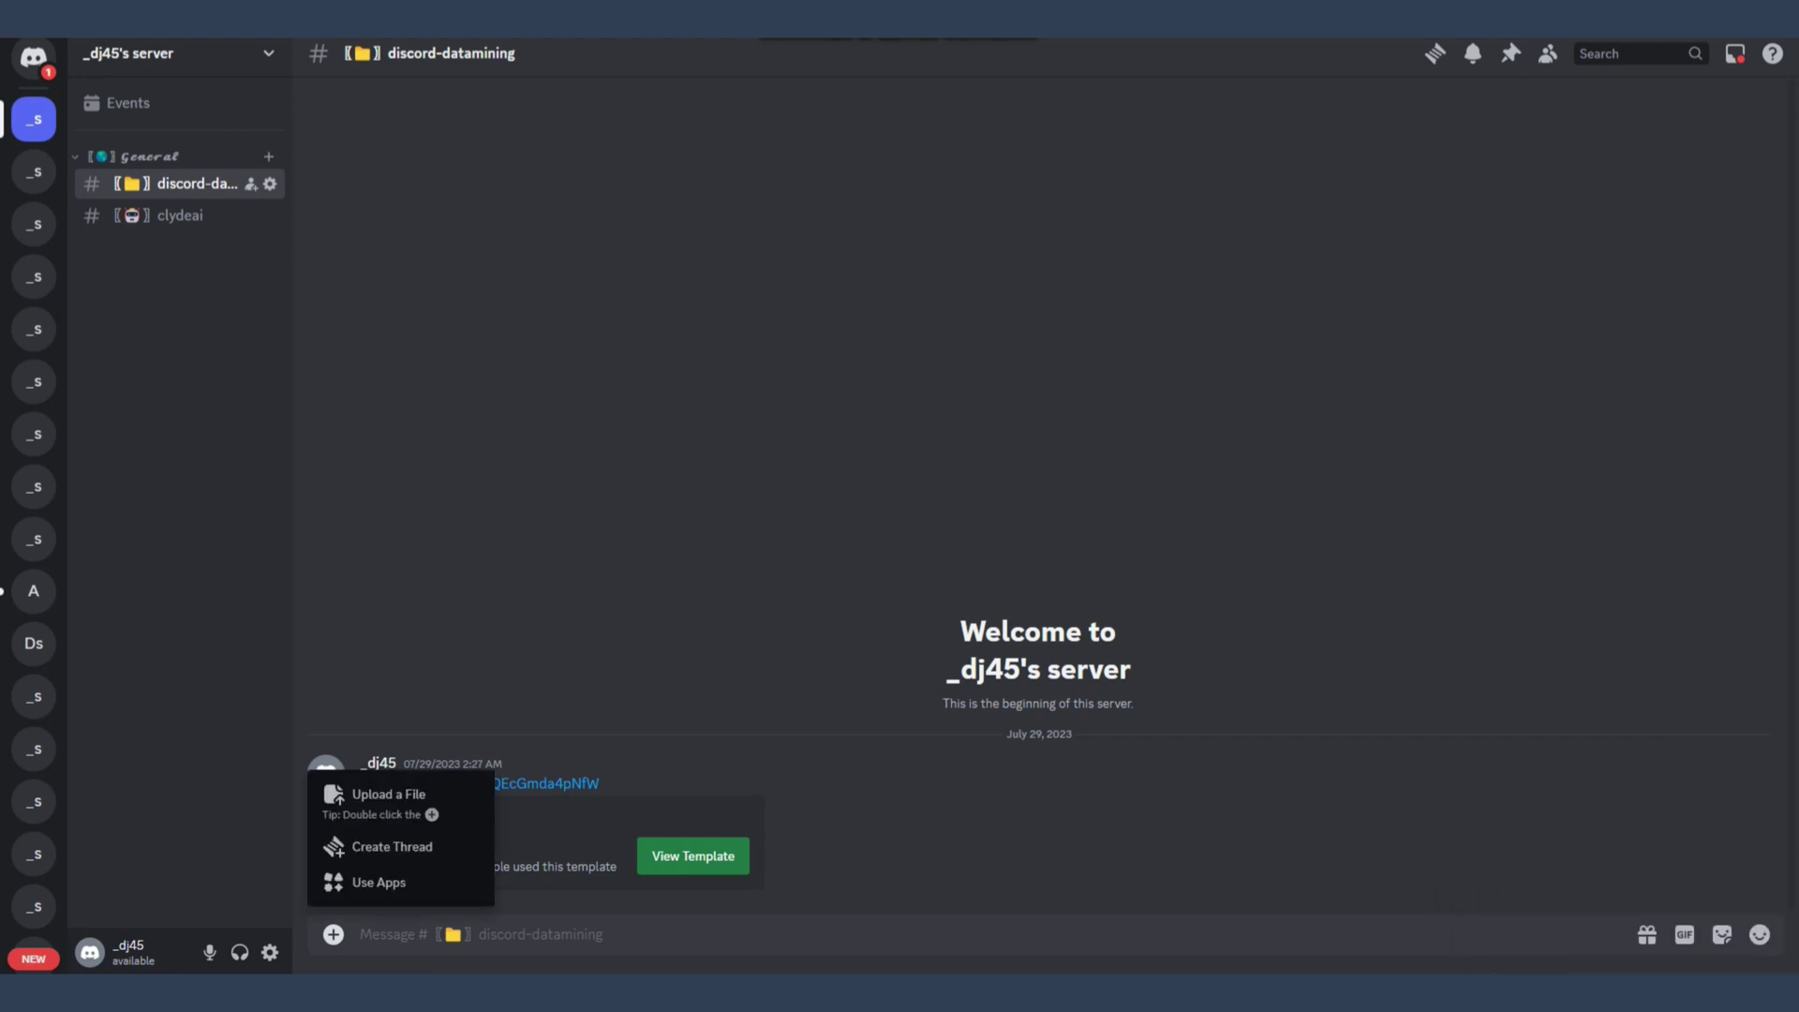